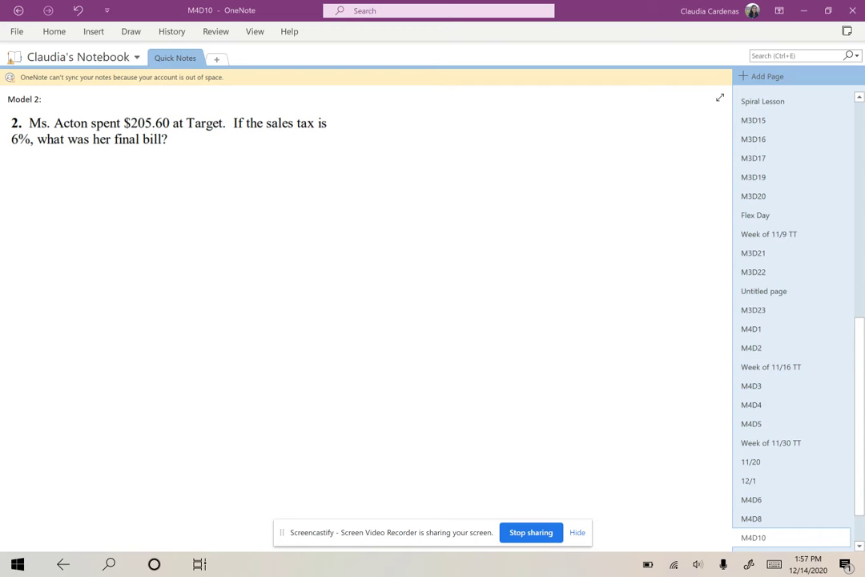
# - In black ink, circle "$205.60" and "sales tax is" in the word problem
pyautogui.click(131, 32)
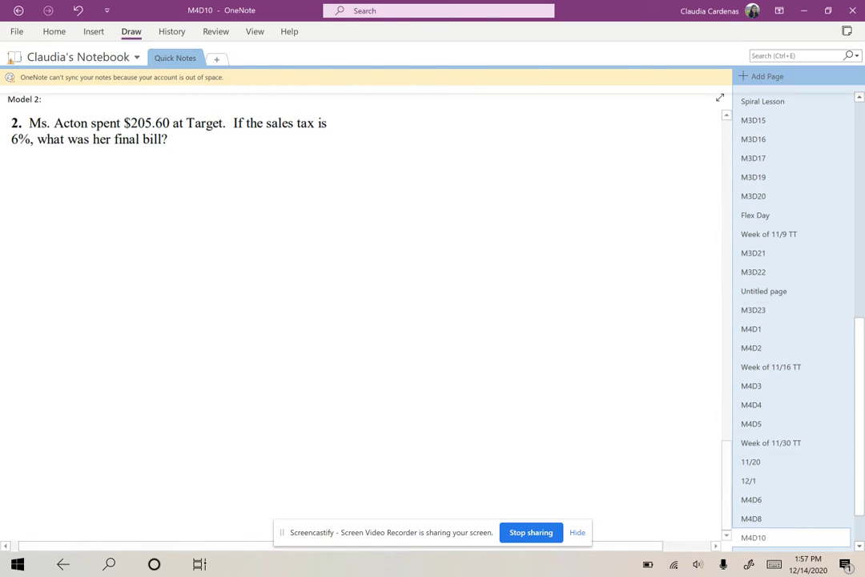
pyautogui.click(101, 53)
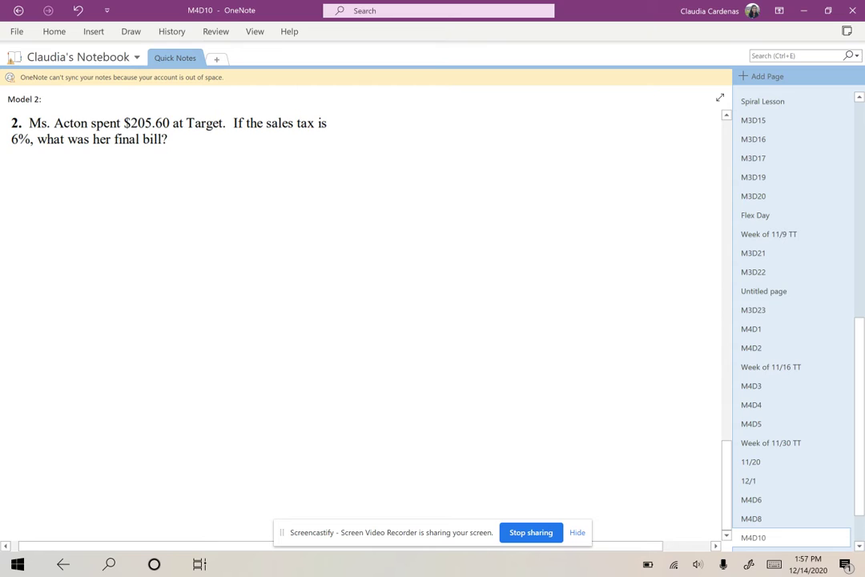
pyautogui.moveTo(172, 117)
pyautogui.mouseDown()
pyautogui.moveTo(105, 125)
pyautogui.moveTo(173, 113)
pyautogui.mouseUp()
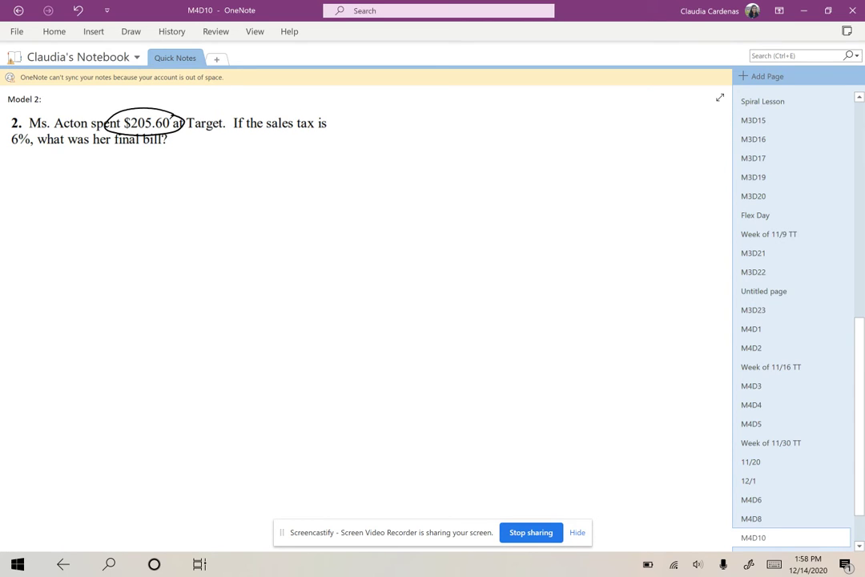
pyautogui.moveTo(331, 117)
pyautogui.mouseDown()
pyautogui.moveTo(288, 136)
pyautogui.moveTo(327, 114)
pyautogui.mouseUp()
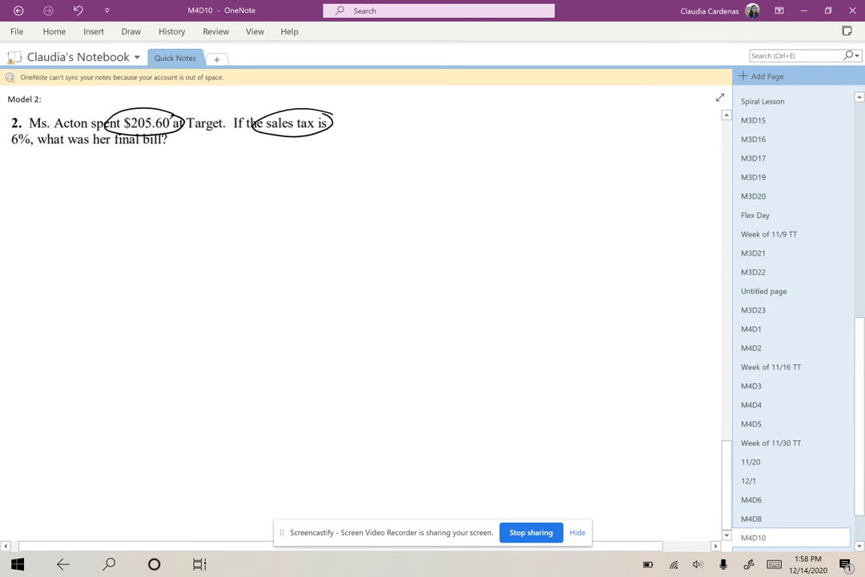
# - Circle "6%", draw an arrow from it to a handwritten % sign, and underline "what was her final bill?"
pyautogui.moveTo(33, 133)
pyautogui.mouseDown()
pyautogui.moveTo(30, 172)
pyautogui.moveTo(37, 166)
pyautogui.moveTo(26, 180)
pyautogui.mouseUp()
pyautogui.moveTo(39, 178)
pyautogui.mouseDown()
pyautogui.moveTo(32, 196)
pyautogui.moveTo(51, 191)
pyautogui.mouseUp()
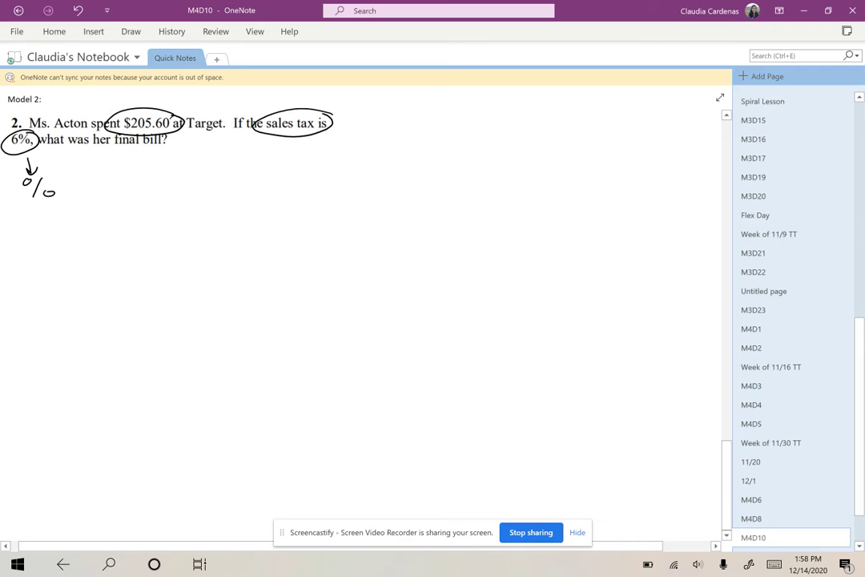
pyautogui.moveTo(46, 156); pyautogui.dragTo(168, 149)
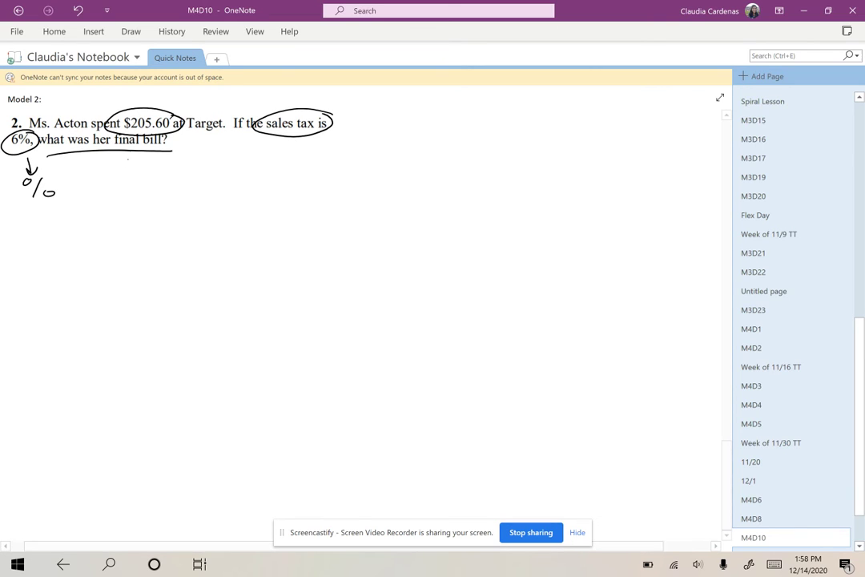
pyautogui.moveTo(128, 157); pyautogui.dragTo(131, 174)
pyautogui.moveTo(114, 167); pyautogui.dragTo(137, 164)
pyautogui.moveTo(146, 164); pyautogui.dragTo(160, 160)
pyautogui.moveTo(170, 149); pyautogui.dragTo(172, 172)
pyautogui.moveTo(162, 159)
pyautogui.mouseDown()
pyautogui.moveTo(183, 157)
pyautogui.moveTo(191, 172)
pyautogui.mouseUp()
pyautogui.moveTo(196, 146); pyautogui.dragTo(197, 171)
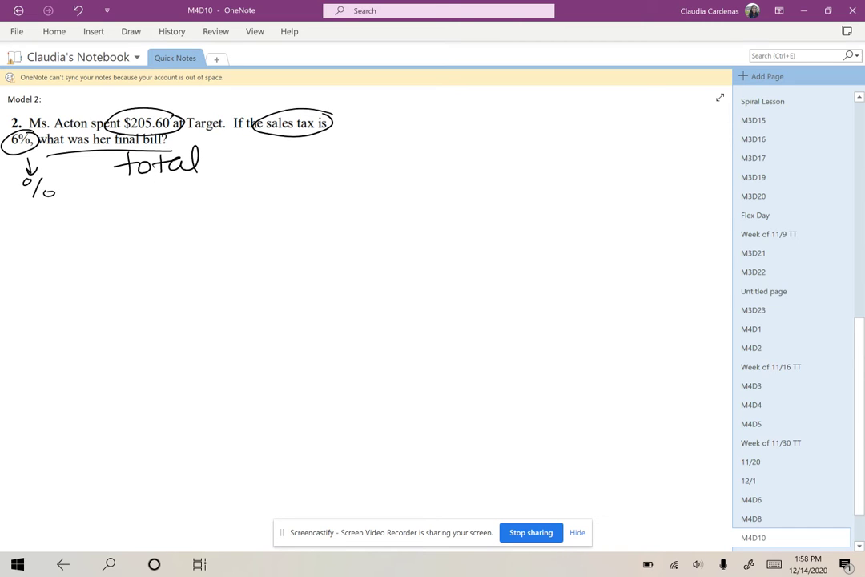
pyautogui.moveTo(121, 165); pyautogui.dragTo(205, 176)
# - Handwrite "total" above the circled $205.60 in the problem's first line
pyautogui.moveTo(173, 95)
pyautogui.mouseDown()
pyautogui.moveTo(172, 115)
pyautogui.moveTo(180, 101)
pyautogui.moveTo(242, 92)
pyautogui.mouseUp()
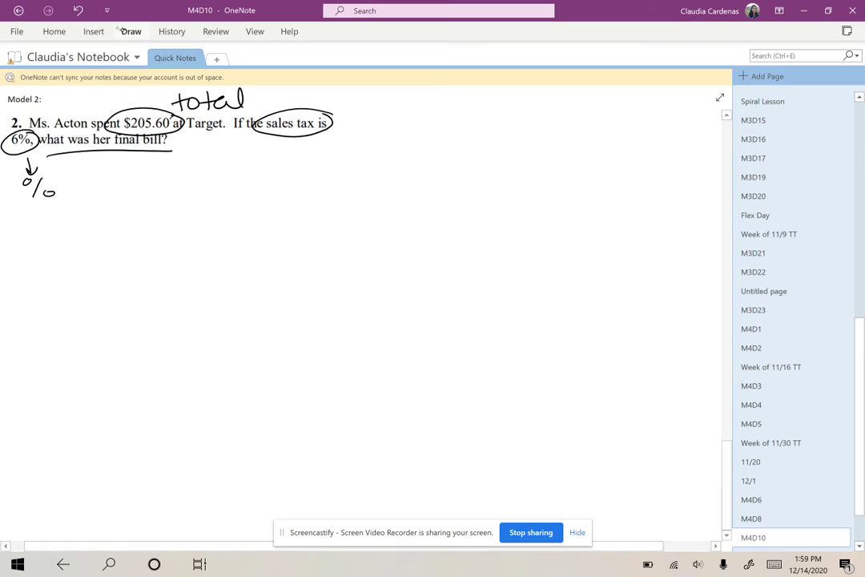
# - Switch to red ink and handwrite the formula "Q = % · W" below the word problem
pyautogui.click(130, 32)
pyautogui.click(137, 57)
pyautogui.moveTo(141, 188); pyautogui.dragTo(151, 212)
pyautogui.moveTo(155, 197); pyautogui.dragTo(168, 194)
pyautogui.moveTo(157, 204)
pyautogui.mouseDown()
pyautogui.moveTo(191, 187)
pyautogui.moveTo(197, 207)
pyautogui.mouseUp()
pyautogui.click(208, 183)
pyautogui.moveTo(213, 197); pyautogui.dragTo(290, 183)
pyautogui.click(239, 194)
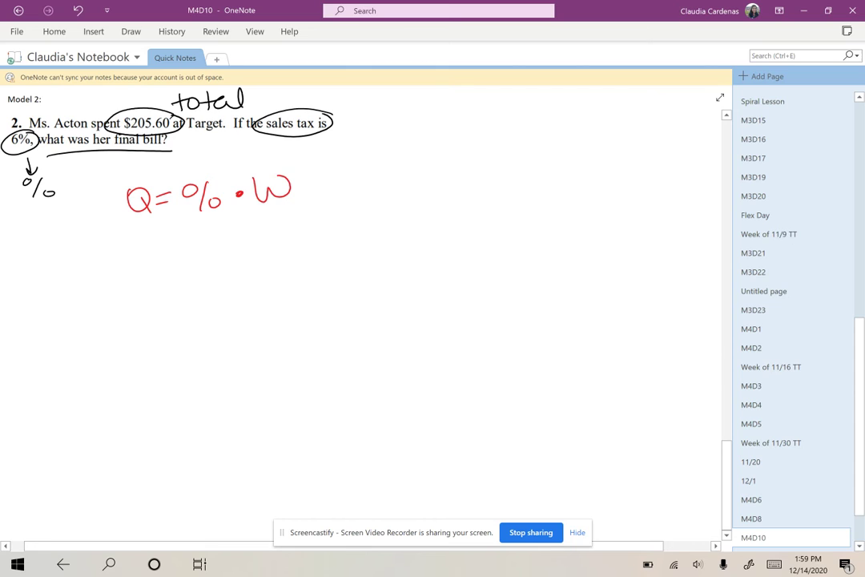
# - Draw red arrows down from Q and % in the formula, and start the substitution line with "Q ="
pyautogui.moveTo(145, 223)
pyautogui.mouseDown()
pyautogui.moveTo(144, 238)
pyautogui.moveTo(151, 227)
pyautogui.mouseUp()
pyautogui.moveTo(148, 254); pyautogui.dragTo(159, 279)
pyautogui.moveTo(170, 261); pyautogui.dragTo(179, 268)
pyautogui.moveTo(214, 210); pyautogui.dragTo(214, 229)
pyautogui.moveTo(206, 223); pyautogui.dragTo(224, 221)
# - Handwrite "6% DrP" in red in the blank area beside the word problem
pyautogui.moveTo(441, 115)
pyautogui.mouseDown()
pyautogui.moveTo(433, 135)
pyautogui.moveTo(454, 117)
pyautogui.mouseUp()
pyautogui.moveTo(461, 115); pyautogui.dragTo(450, 143)
pyautogui.moveTo(473, 131); pyautogui.dragTo(474, 132)
pyautogui.moveTo(519, 112); pyautogui.dragTo(521, 143)
pyautogui.moveTo(541, 122); pyautogui.dragTo(566, 120)
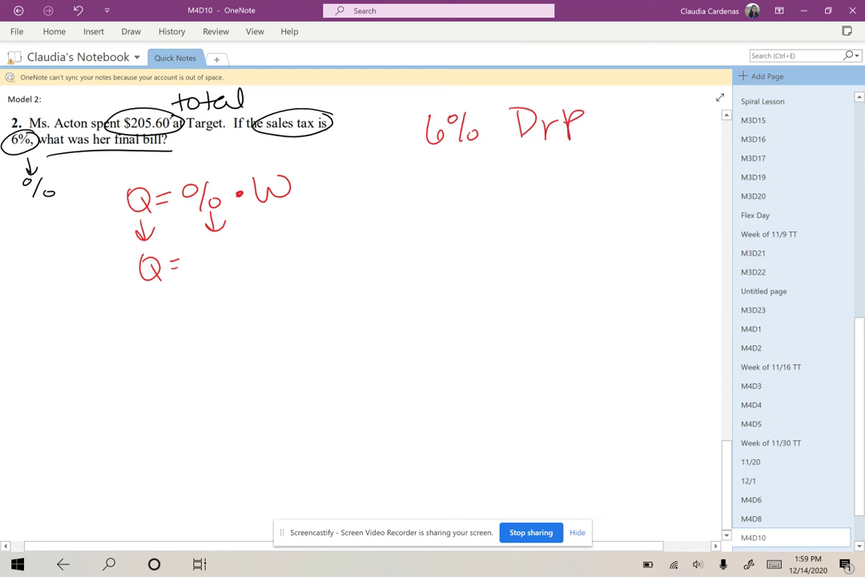
# - In blue ink, convert the red 6% to .06 with two decimal-shift arcs, a leading zero and a decimal point
pyautogui.click(130, 31)
pyautogui.click(161, 58)
pyautogui.moveTo(451, 142)
pyautogui.mouseDown()
pyautogui.moveTo(438, 158)
pyautogui.moveTo(392, 145)
pyautogui.mouseUp()
pyautogui.moveTo(390, 154); pyautogui.dragTo(399, 153)
pyautogui.moveTo(414, 117)
pyautogui.mouseDown()
pyautogui.moveTo(401, 137)
pyautogui.moveTo(413, 118)
pyautogui.mouseUp()
# - Complete the substitution line in blue with ".06 · 205.60" after "Q ="
pyautogui.click(195, 272)
pyautogui.moveTo(212, 253)
pyautogui.mouseDown()
pyautogui.moveTo(230, 262)
pyautogui.moveTo(286, 255)
pyautogui.moveTo(295, 263)
pyautogui.mouseUp()
pyautogui.click(257, 256)
pyautogui.moveTo(307, 243); pyautogui.dragTo(319, 261)
pyautogui.click(344, 255)
pyautogui.moveTo(367, 243)
pyautogui.mouseDown()
pyautogui.moveTo(358, 256)
pyautogui.moveTo(365, 248)
pyautogui.mouseUp()
pyautogui.moveTo(391, 228); pyautogui.dragTo(390, 230)
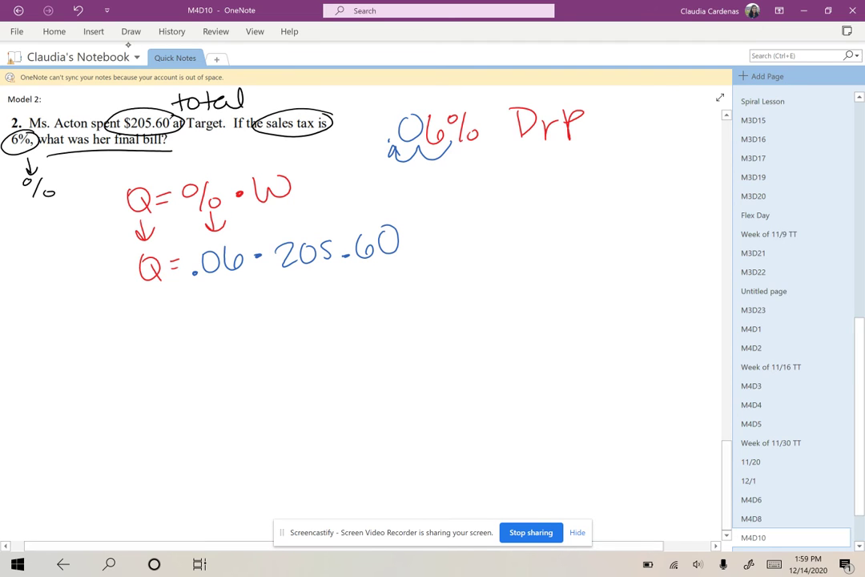
# - In green ink, set up the vertical multiplication of 205.6 by .06 with a line beneath it
pyautogui.click(132, 33)
pyautogui.click(165, 52)
pyautogui.moveTo(487, 220)
pyautogui.mouseDown()
pyautogui.moveTo(504, 238)
pyautogui.moveTo(513, 219)
pyautogui.mouseUp()
pyautogui.moveTo(545, 215)
pyautogui.mouseDown()
pyautogui.moveTo(530, 233)
pyautogui.moveTo(578, 222)
pyautogui.mouseUp()
pyautogui.click(552, 229)
pyautogui.click(570, 212)
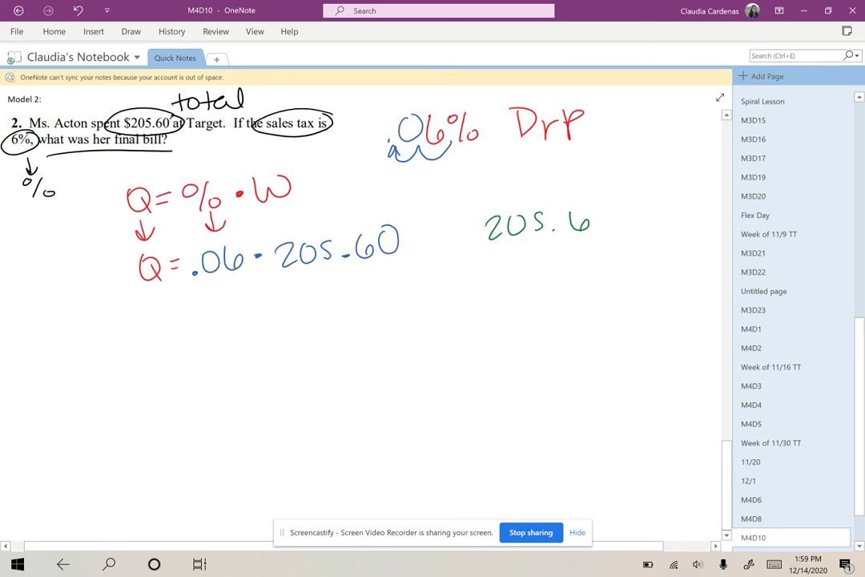
pyautogui.moveTo(472, 255); pyautogui.dragTo(484, 278)
pyautogui.moveTo(484, 256); pyautogui.dragTo(471, 278)
pyautogui.moveTo(550, 245); pyautogui.dragTo(553, 245)
pyautogui.moveTo(583, 245)
pyautogui.mouseDown()
pyautogui.moveTo(577, 261)
pyautogui.moveTo(572, 256)
pyautogui.mouseUp()
pyautogui.moveTo(451, 288); pyautogui.dragTo(612, 268)
# - Work out the multiplication, writing both carried 3s above 205.6 and the digits 12336 below the line
pyautogui.moveTo(591, 279)
pyautogui.mouseDown()
pyautogui.moveTo(595, 293)
pyautogui.moveTo(587, 290)
pyautogui.mouseUp()
pyautogui.moveTo(526, 200); pyautogui.dragTo(531, 210)
pyautogui.moveTo(556, 281); pyautogui.dragTo(559, 298)
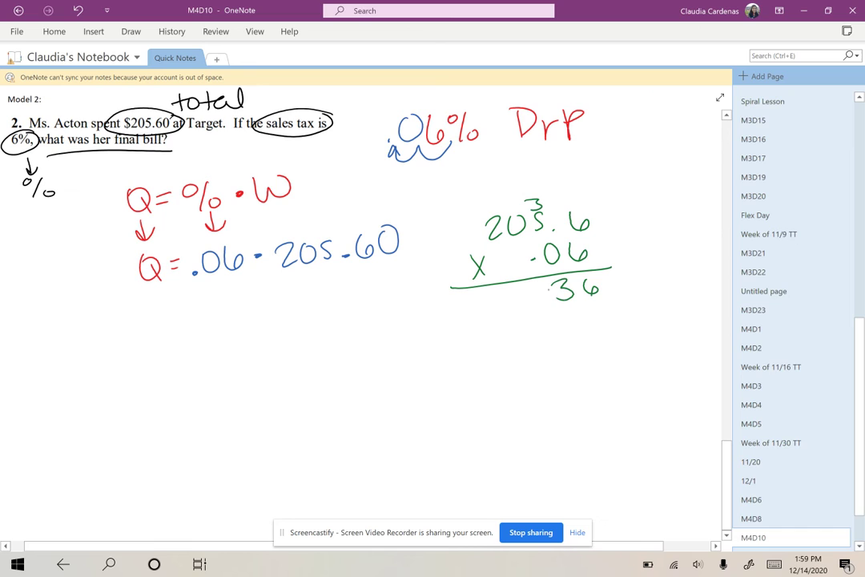
pyautogui.moveTo(503, 201); pyautogui.dragTo(504, 207)
pyautogui.moveTo(520, 289)
pyautogui.mouseDown()
pyautogui.moveTo(522, 302)
pyautogui.moveTo(485, 306)
pyautogui.mouseUp()
pyautogui.moveTo(490, 293); pyautogui.dragTo(503, 305)
pyautogui.moveTo(600, 306); pyautogui.dragTo(590, 332)
pyautogui.click(619, 315)
pyautogui.click(698, 565)
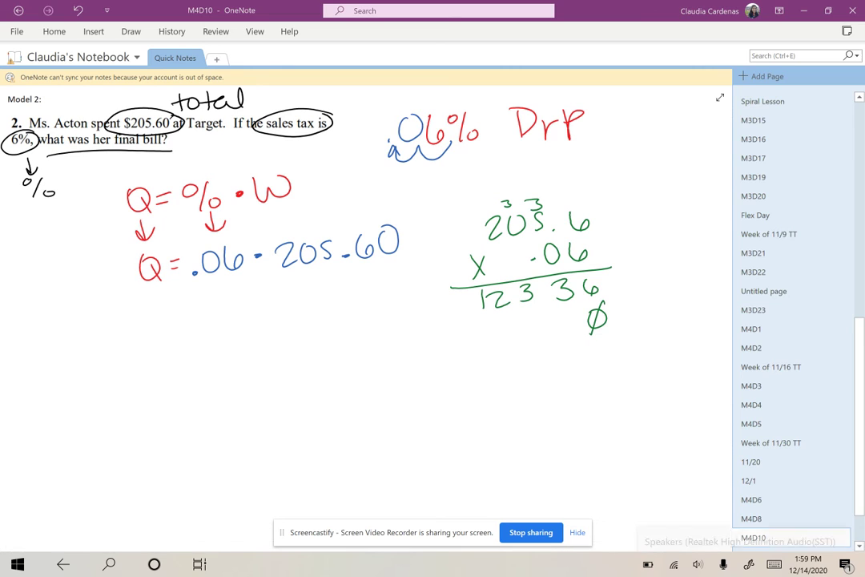
pyautogui.click(620, 314)
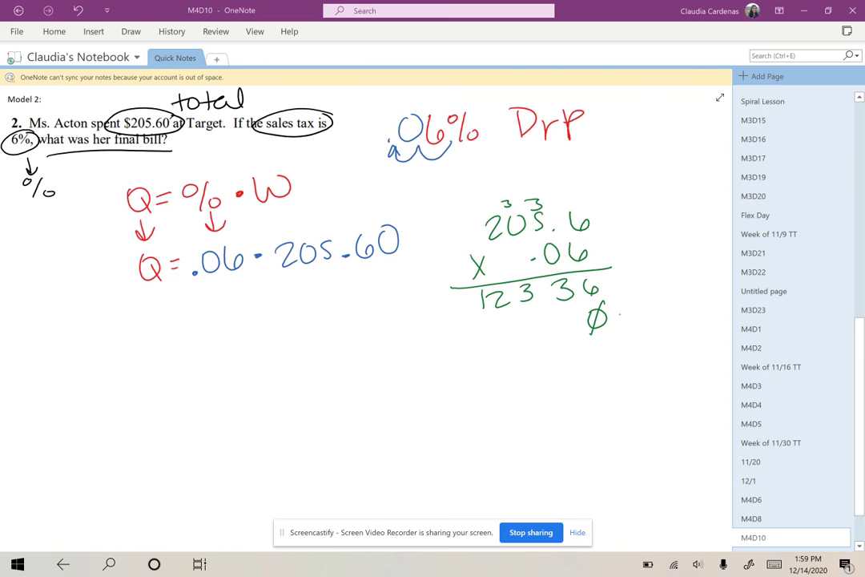
pyautogui.hotkey('ctrl', 'z')
pyautogui.hotkey('ctrl', 'z')
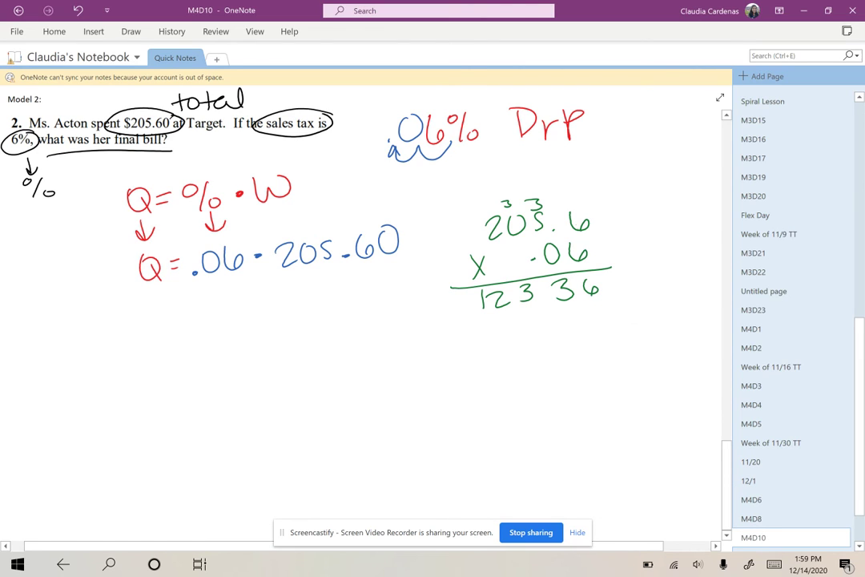
# - Label the decimal places 1, 2 and 3 with arrows, and shift the product's decimal point three places to make 12.336
pyautogui.moveTo(626, 212)
pyautogui.mouseDown()
pyautogui.moveTo(599, 216)
pyautogui.moveTo(640, 217)
pyautogui.moveTo(612, 251)
pyautogui.moveTo(664, 254)
pyautogui.mouseUp()
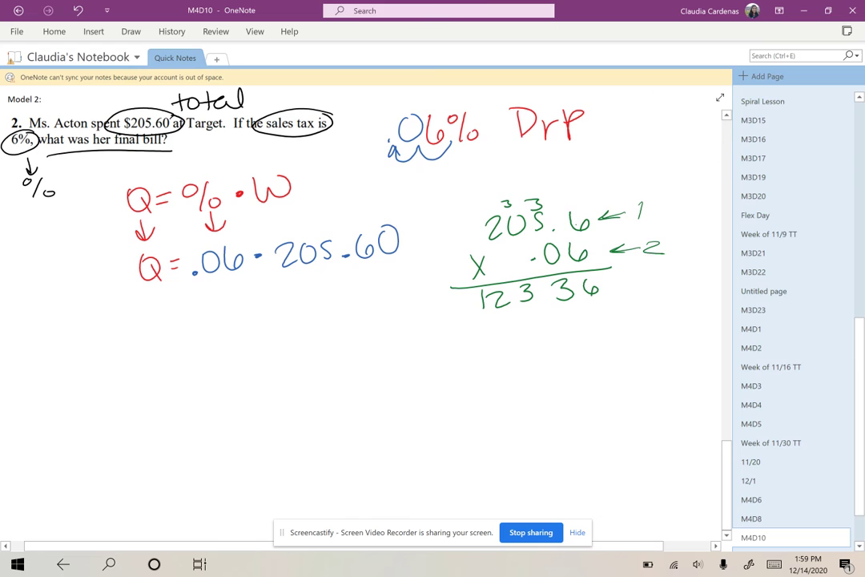
pyautogui.moveTo(630, 280)
pyautogui.mouseDown()
pyautogui.moveTo(607, 285)
pyautogui.moveTo(656, 283)
pyautogui.moveTo(647, 290)
pyautogui.mouseUp()
pyautogui.moveTo(605, 295)
pyautogui.mouseDown()
pyautogui.moveTo(550, 299)
pyautogui.moveTo(523, 318)
pyautogui.moveTo(505, 318)
pyautogui.mouseUp()
pyautogui.click(509, 298)
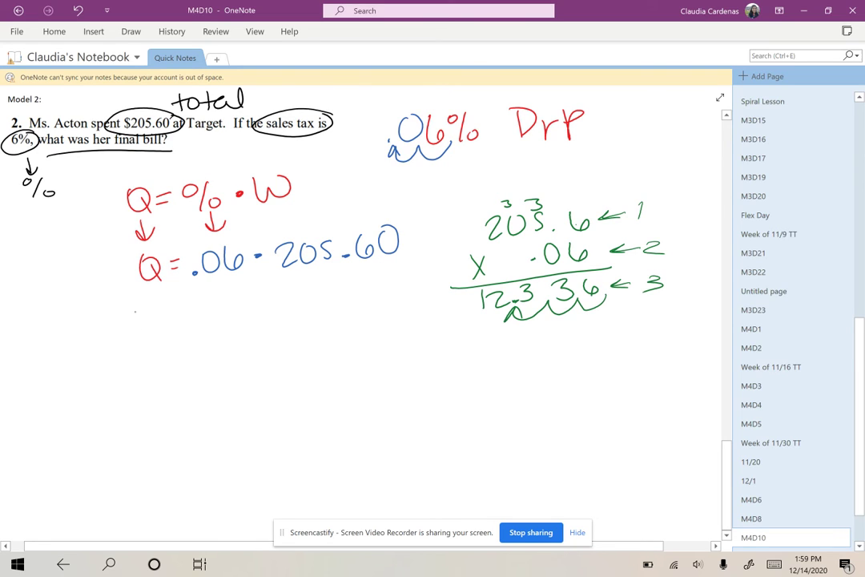
# - Handwrite the rounded result "Q = $12.34 tax" in green under the substitution line
pyautogui.moveTo(142, 313)
pyautogui.mouseDown()
pyautogui.moveTo(151, 331)
pyautogui.moveTo(178, 317)
pyautogui.mouseUp()
pyautogui.moveTo(163, 326); pyautogui.dragTo(197, 330)
pyautogui.moveTo(206, 314); pyautogui.dragTo(228, 330)
pyautogui.click(238, 326)
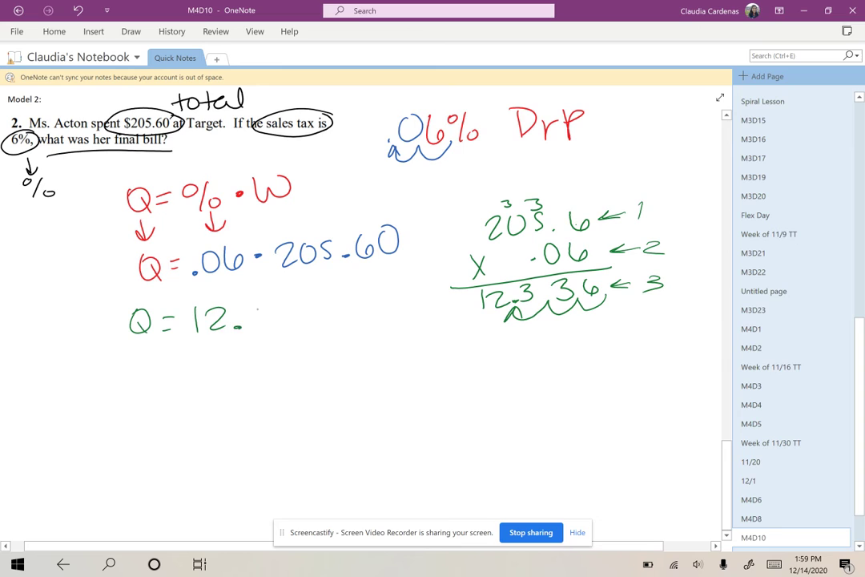
pyautogui.moveTo(255, 296); pyautogui.dragTo(255, 325)
pyautogui.moveTo(293, 294); pyautogui.dragTo(301, 324)
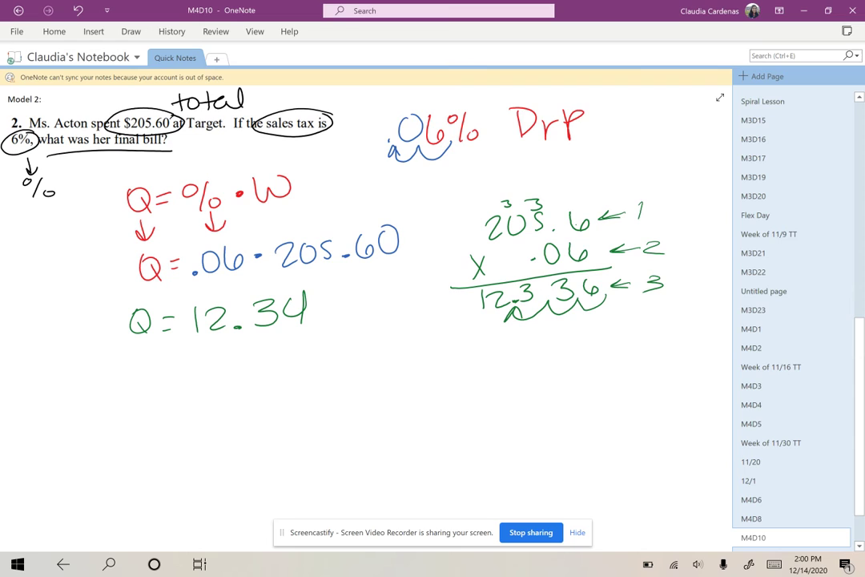
pyautogui.moveTo(189, 301); pyautogui.dragTo(178, 312)
pyautogui.moveTo(338, 294)
pyautogui.mouseDown()
pyautogui.moveTo(362, 306)
pyautogui.moveTo(385, 296)
pyautogui.mouseUp()
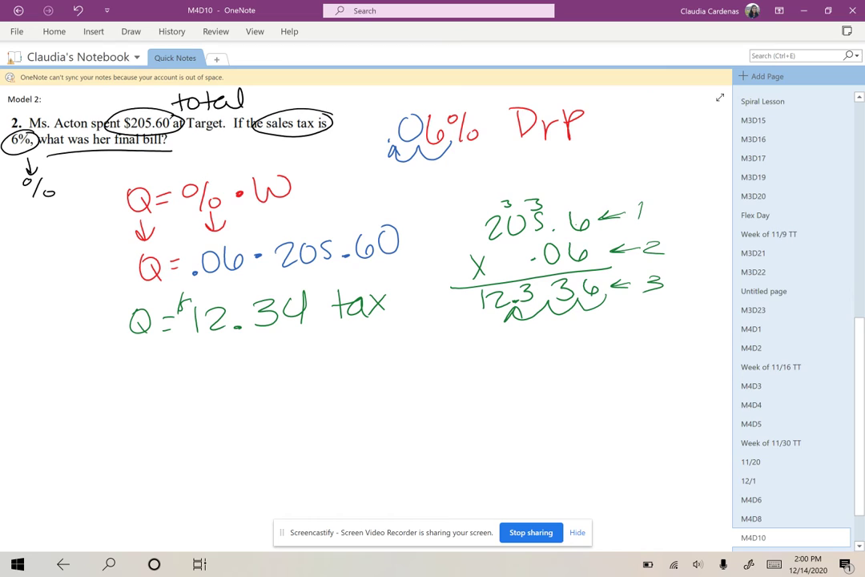
# - Write out the column addition 205.60 + 12.34 = 217.94 below the tax result
pyautogui.moveTo(83, 379)
pyautogui.mouseDown()
pyautogui.moveTo(102, 395)
pyautogui.moveTo(129, 381)
pyautogui.moveTo(210, 376)
pyautogui.moveTo(69, 430)
pyautogui.moveTo(90, 417)
pyautogui.moveTo(148, 426)
pyautogui.moveTo(178, 405)
pyautogui.moveTo(207, 401)
pyautogui.moveTo(231, 459)
pyautogui.moveTo(177, 459)
pyautogui.moveTo(189, 463)
pyautogui.moveTo(124, 445)
pyautogui.moveTo(108, 474)
pyautogui.mouseUp()
pyautogui.moveTo(88, 457); pyautogui.dragTo(109, 472)
# - Handwrite the answer "Her final bill is $217.94." beside the addition and draw a box around it
pyautogui.moveTo(319, 405)
pyautogui.mouseDown()
pyautogui.moveTo(352, 431)
pyautogui.moveTo(401, 413)
pyautogui.moveTo(458, 414)
pyautogui.moveTo(468, 429)
pyautogui.mouseUp()
pyautogui.moveTo(476, 391); pyautogui.dragTo(481, 423)
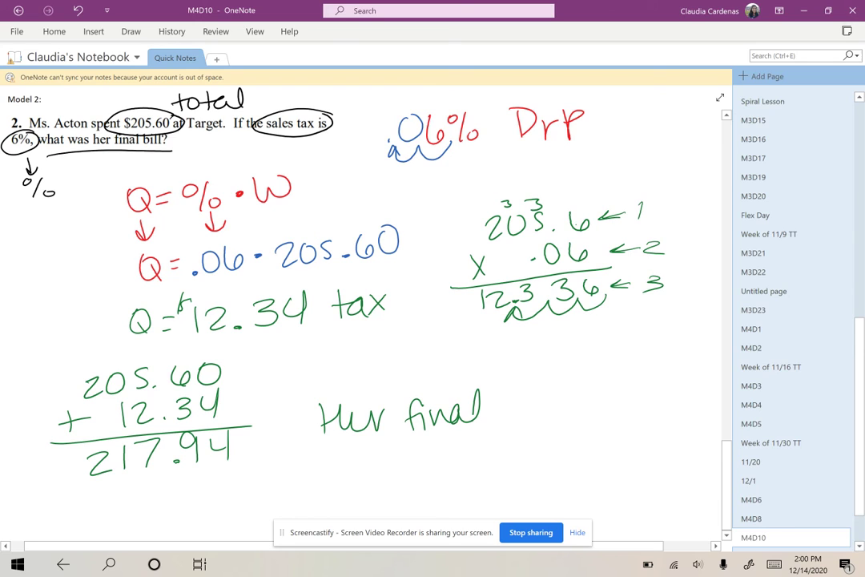
pyautogui.moveTo(516, 389)
pyautogui.mouseDown()
pyautogui.moveTo(521, 411)
pyautogui.moveTo(535, 413)
pyautogui.mouseUp()
pyautogui.moveTo(546, 389)
pyautogui.mouseDown()
pyautogui.moveTo(547, 413)
pyautogui.moveTo(583, 411)
pyautogui.mouseUp()
pyautogui.moveTo(609, 391); pyautogui.dragTo(597, 411)
pyautogui.moveTo(391, 449)
pyautogui.mouseDown()
pyautogui.moveTo(382, 463)
pyautogui.moveTo(387, 473)
pyautogui.mouseUp()
pyautogui.moveTo(398, 452); pyautogui.dragTo(421, 470)
pyautogui.moveTo(428, 449)
pyautogui.mouseDown()
pyautogui.moveTo(440, 469)
pyautogui.moveTo(476, 472)
pyautogui.mouseUp()
pyautogui.moveTo(504, 448); pyautogui.dragTo(523, 461)
pyautogui.click(529, 456)
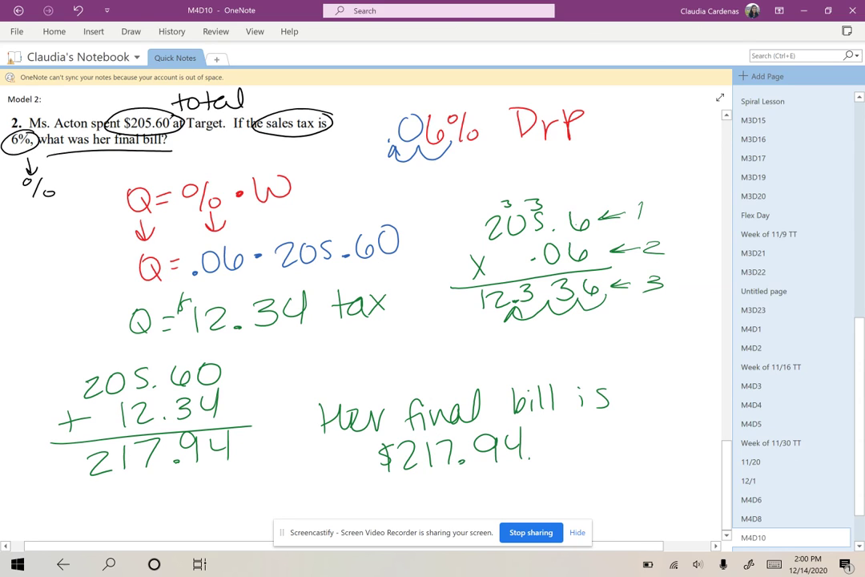
pyautogui.moveTo(305, 391)
pyautogui.mouseDown()
pyautogui.moveTo(296, 485)
pyautogui.moveTo(303, 390)
pyautogui.mouseUp()
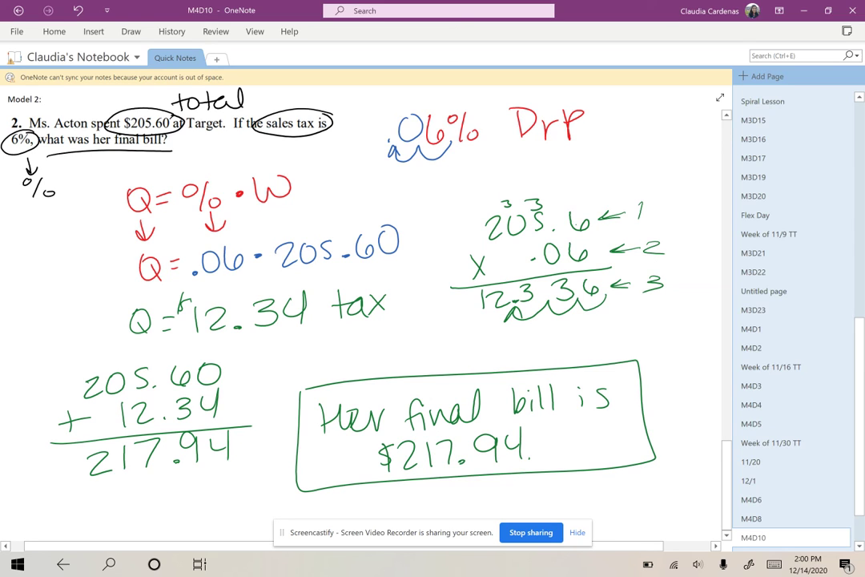